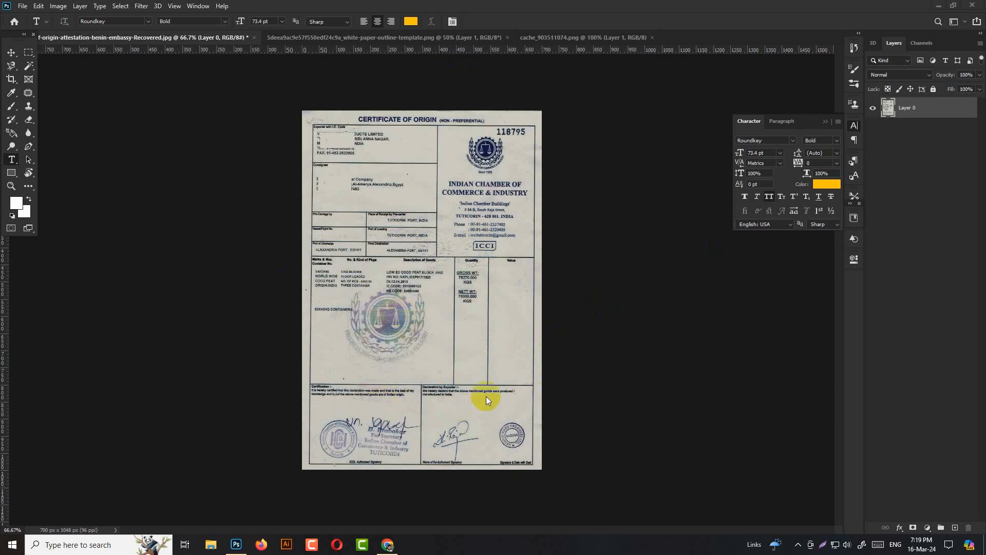
- Cut the blue stamp and signature out of the Certification box of the certificate of origin
key(ctrl+plus)
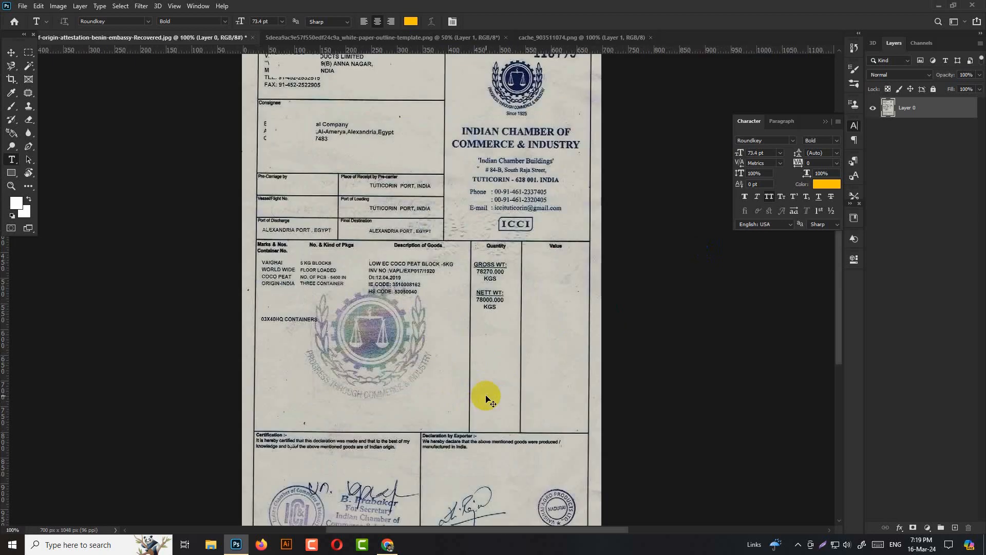
scroll(469, 381, down, 3)
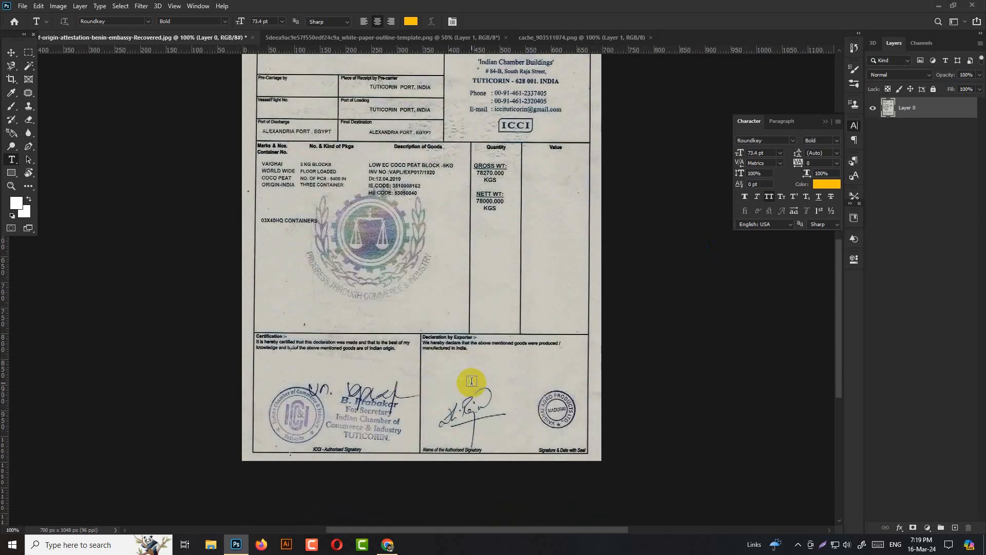
click(291, 439)
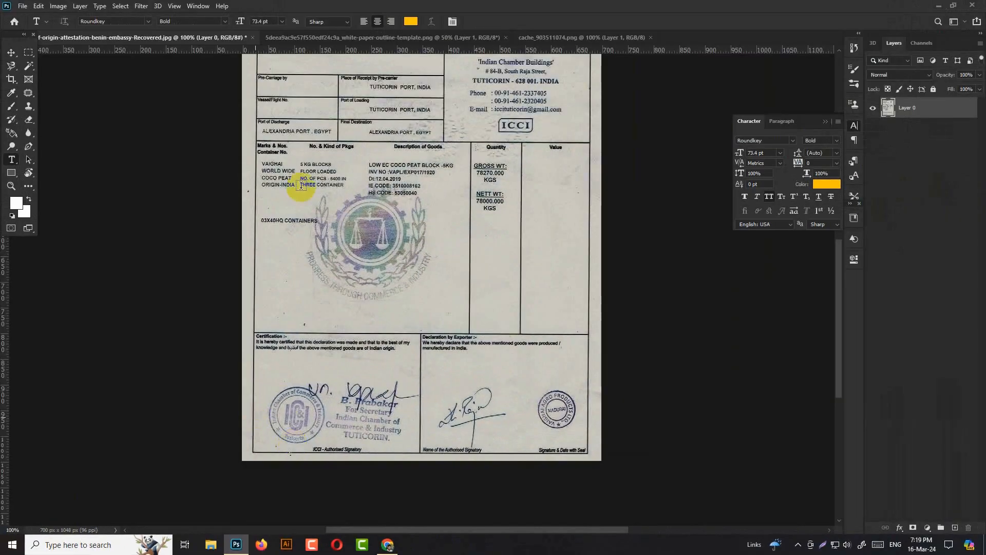
click(318, 37)
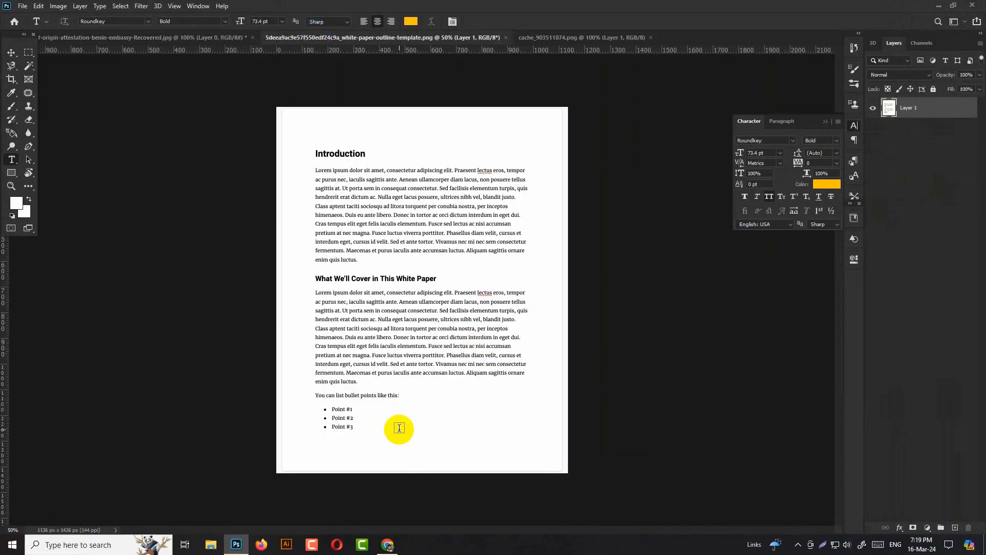
click(136, 37)
scroll(345, 497, down, 1)
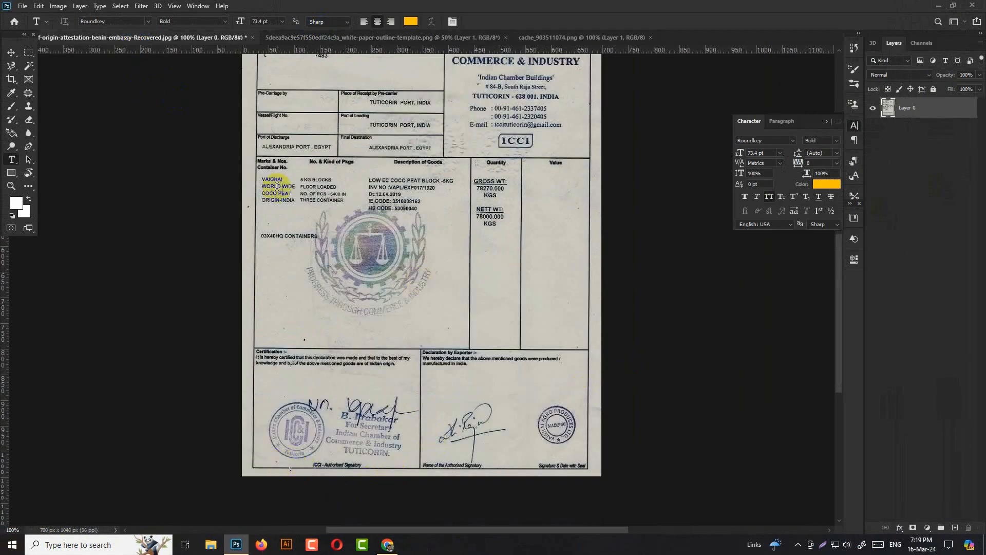
click(29, 53)
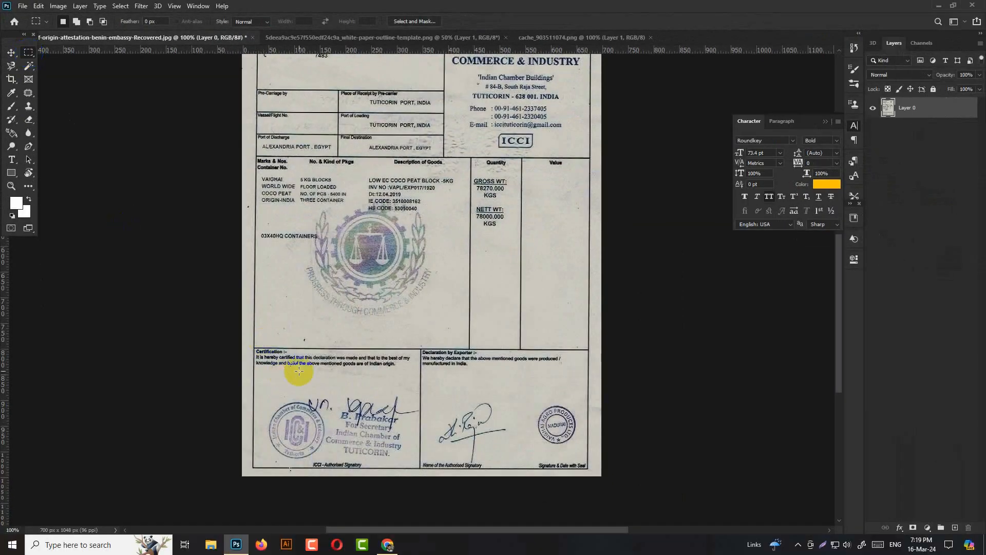
mouse_move(262, 381)
mouse_down()
mouse_move(304, 396)
mouse_move(376, 450)
mouse_move(419, 460)
mouse_up()
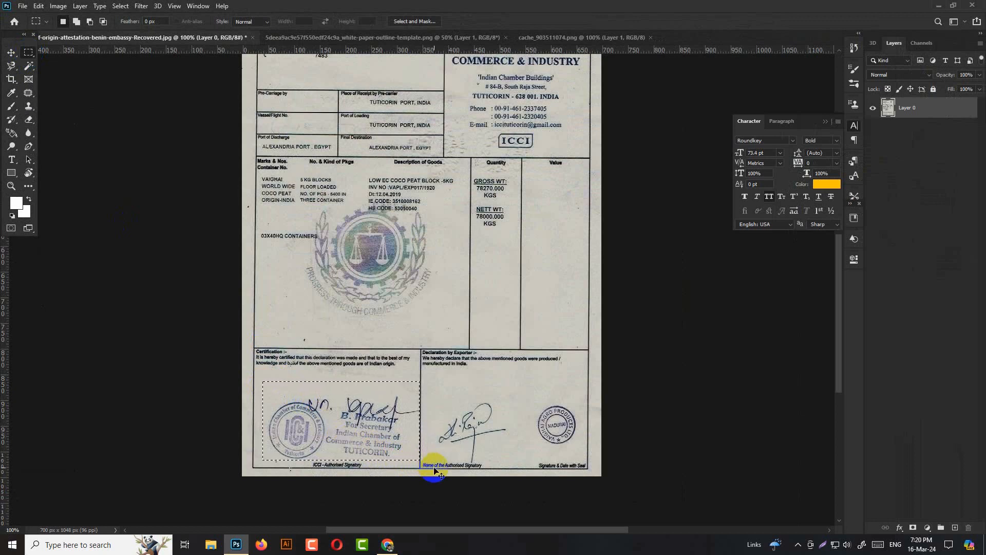
click(434, 469)
key(Delete)
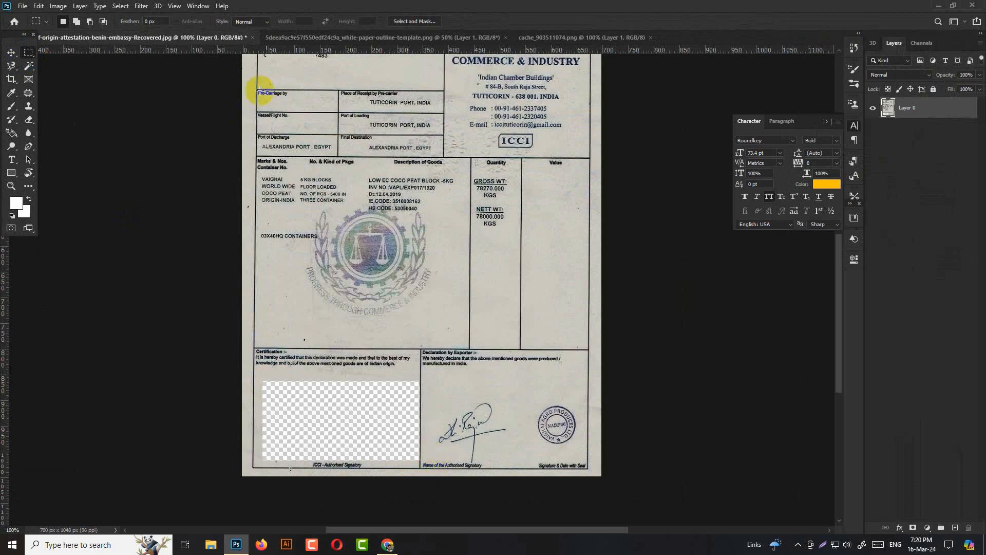
- Paste the cut stamp and signature into the white paper document and move them beside the three bullet points
click(313, 34)
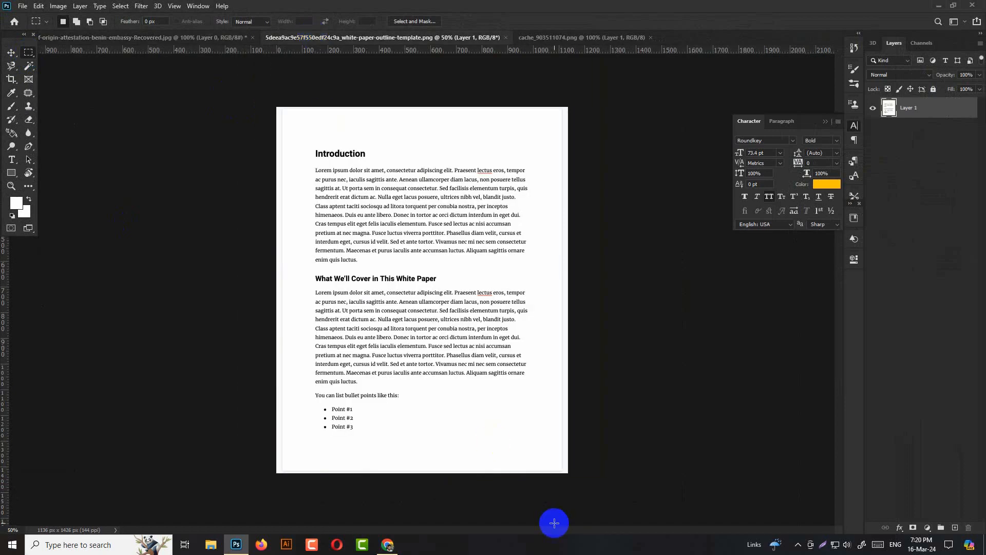
key(ctrl+v)
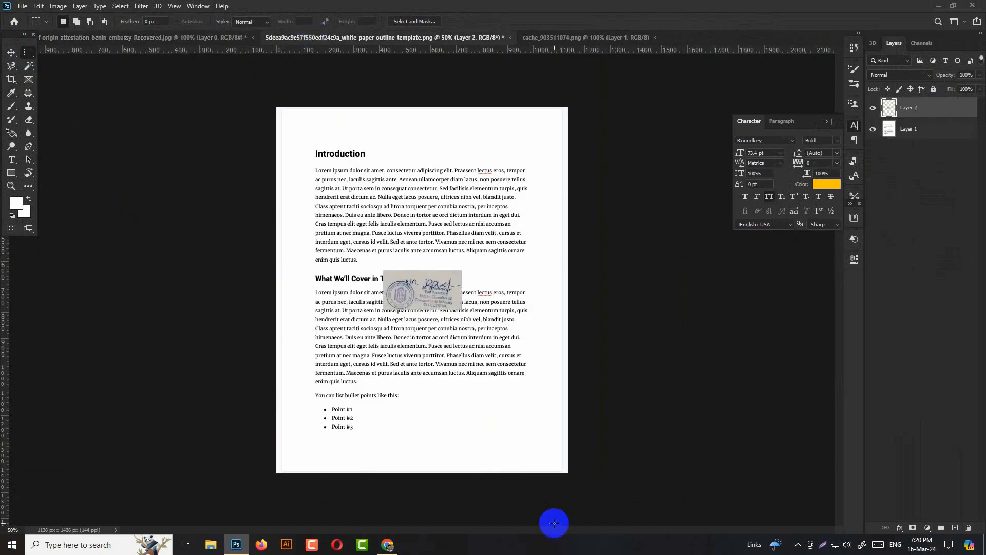
click(11, 52)
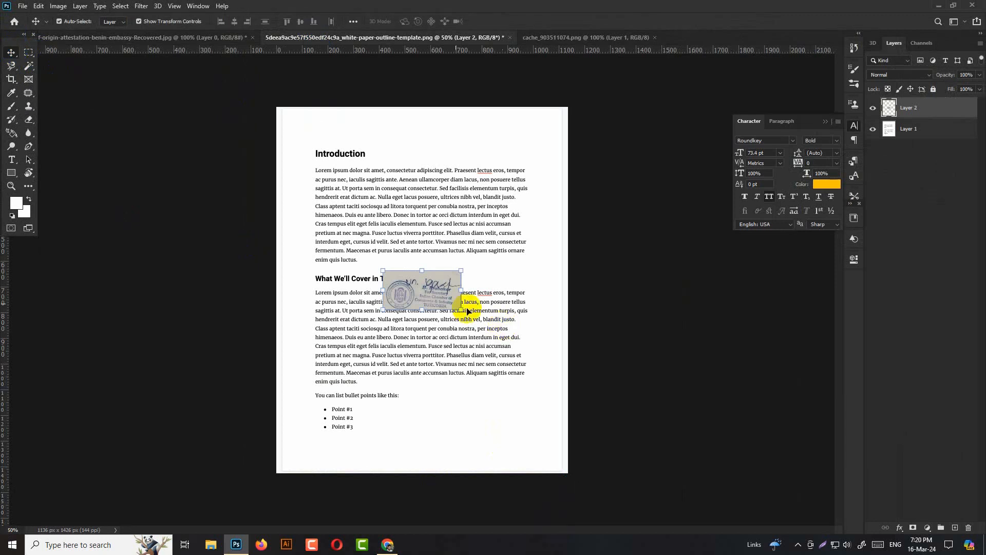
drag(432, 295, 409, 427)
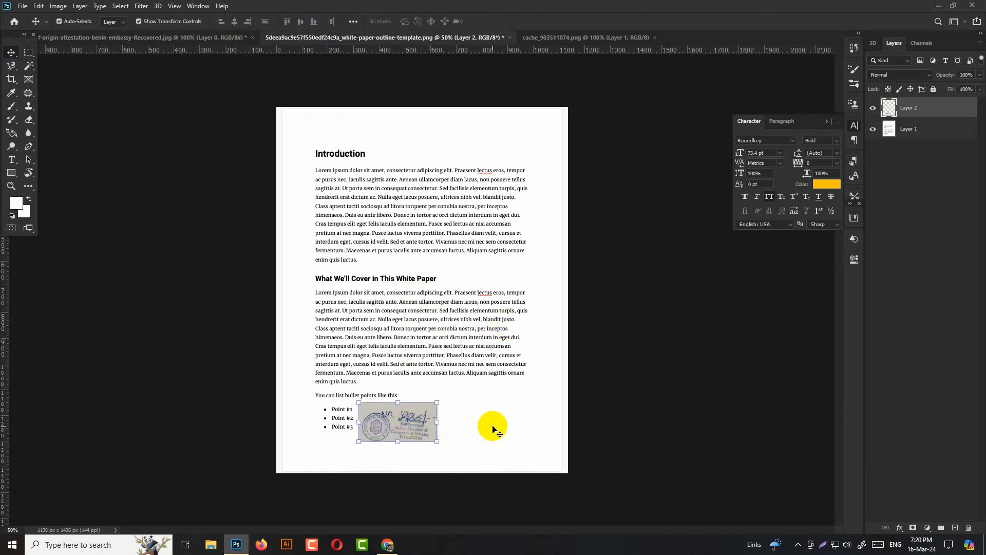
- Set the blend mode of the pasted stamp layer to Linear Light
click(29, 65)
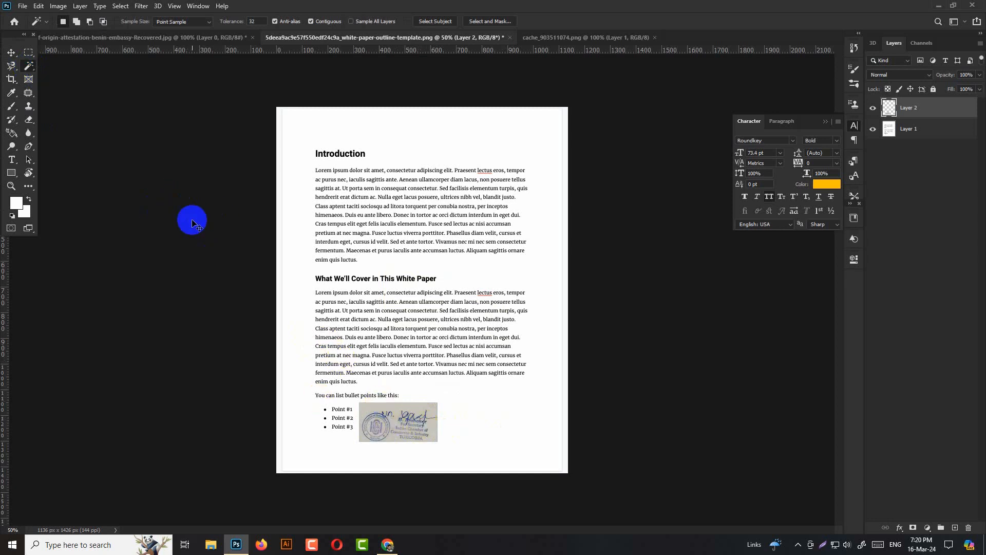
click(11, 52)
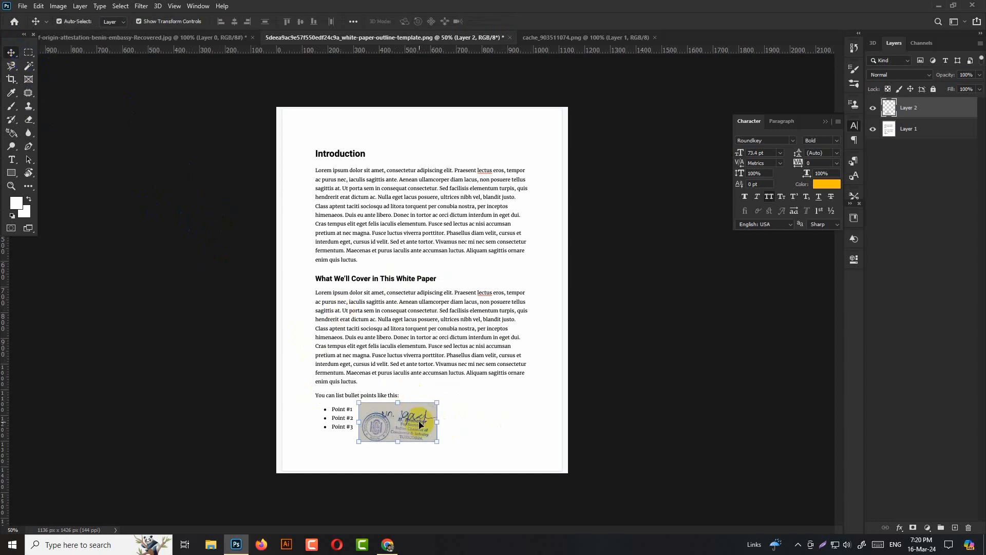
click(419, 426)
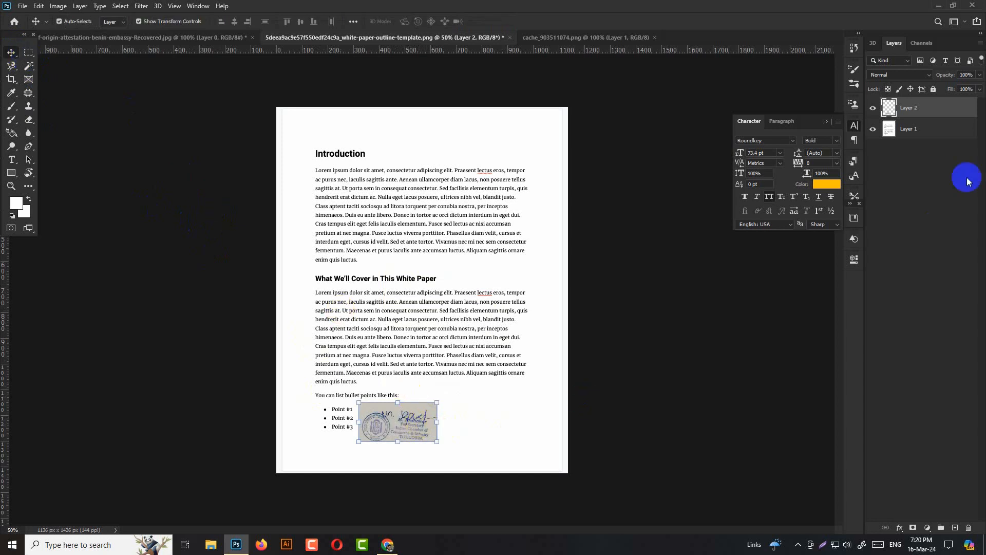
click(914, 77)
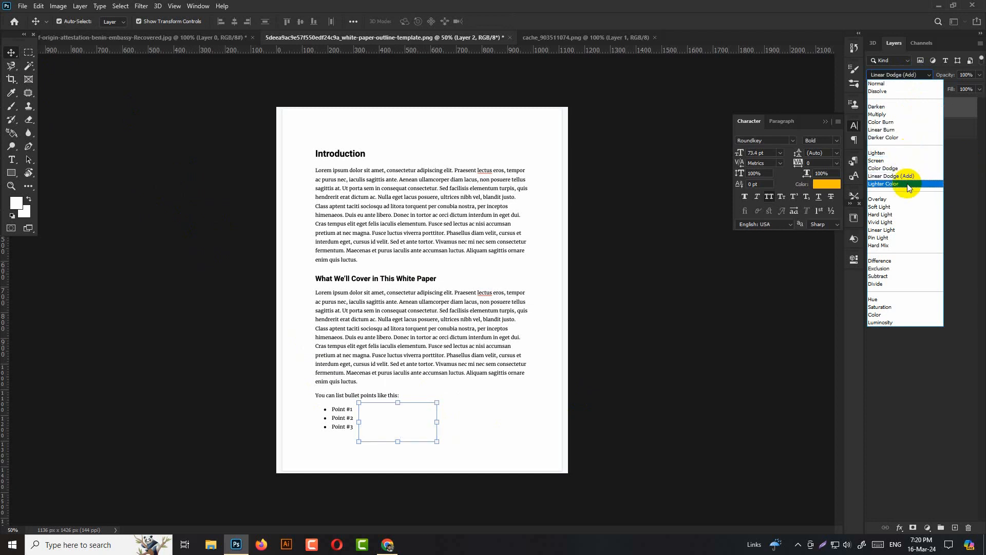
click(905, 231)
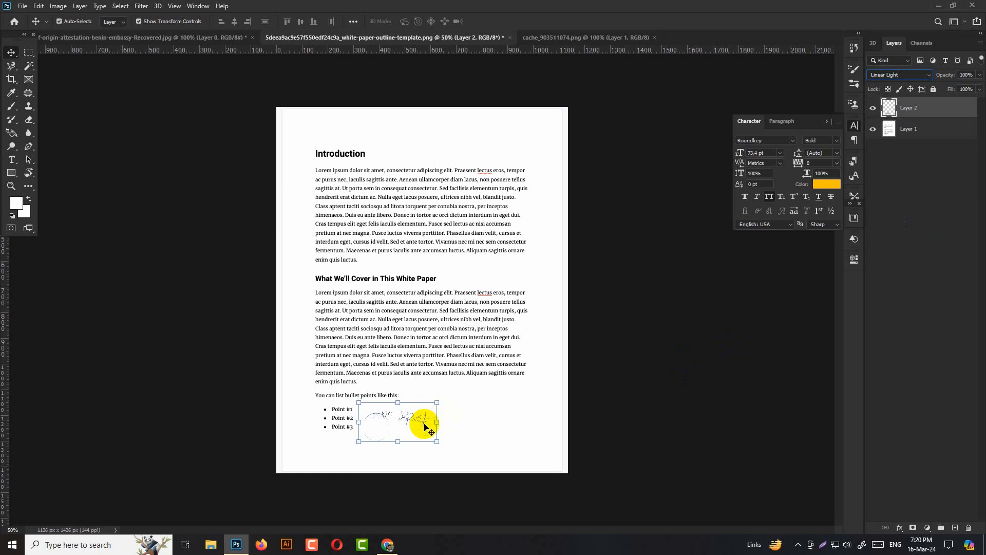
- Adjust the stamp layer's midtone Color Balance with Cyan–Red at -68, Magenta–Green at -100 and a reduced Yellow–Blue level
key(ctrl+b)
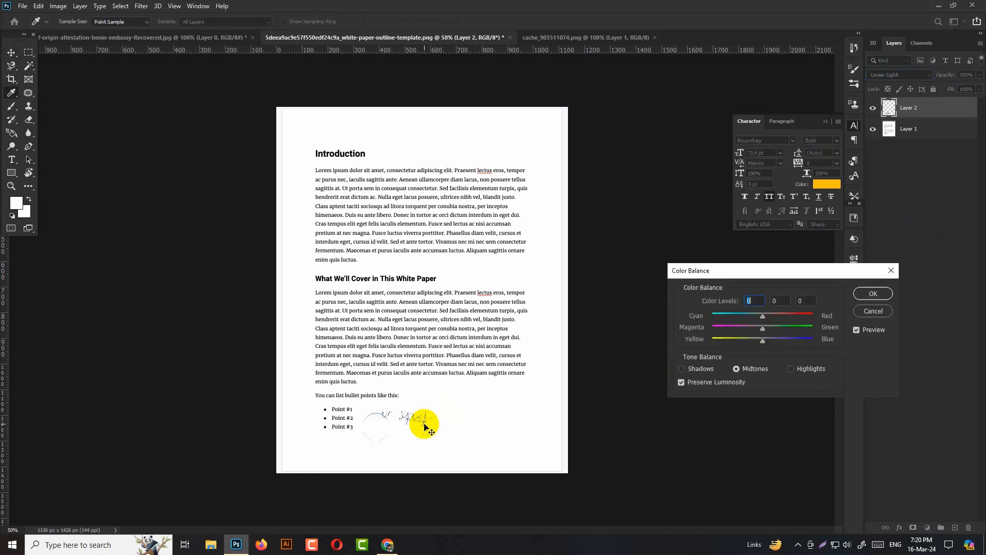
drag(729, 273, 687, 287)
drag(720, 355, 784, 356)
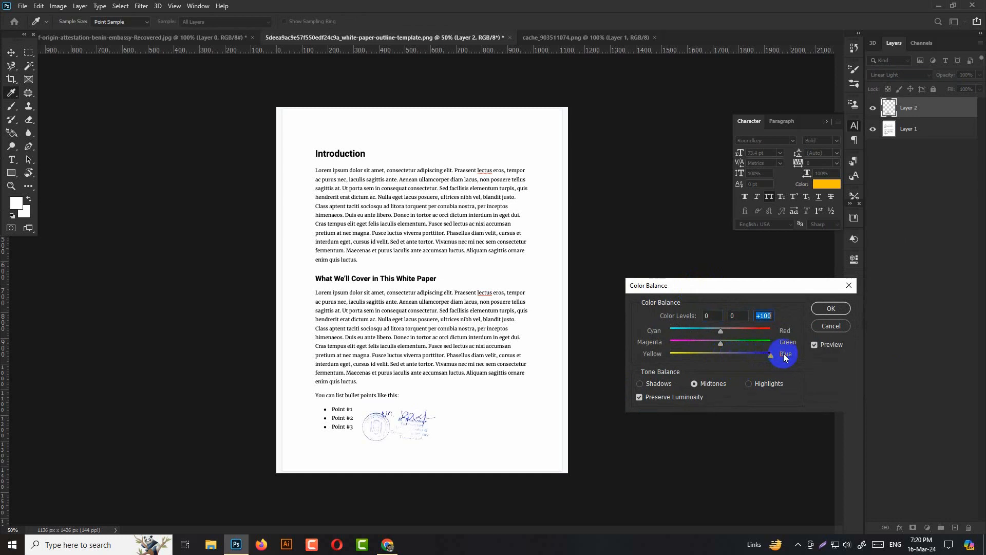
drag(721, 344, 670, 348)
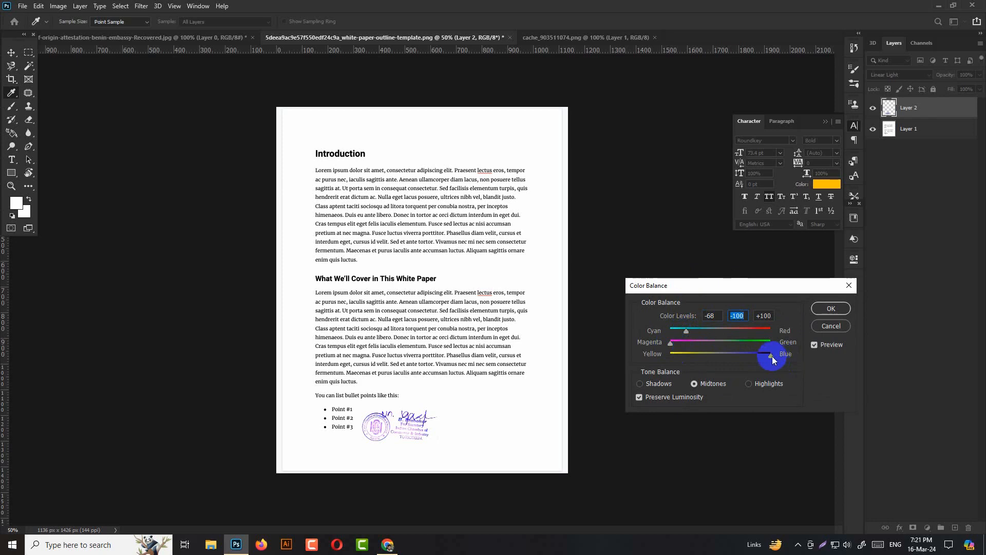
drag(771, 355, 713, 359)
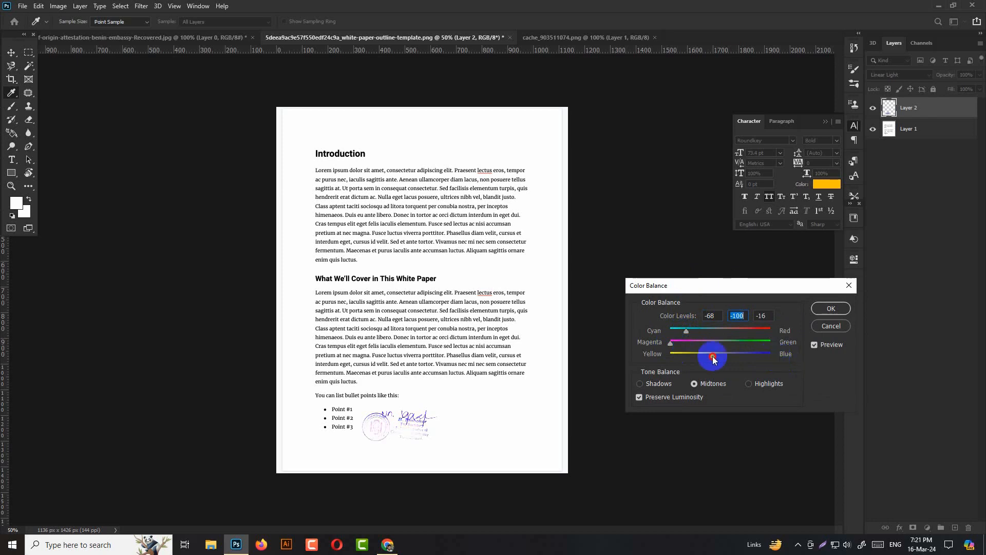
click(828, 310)
key(v)
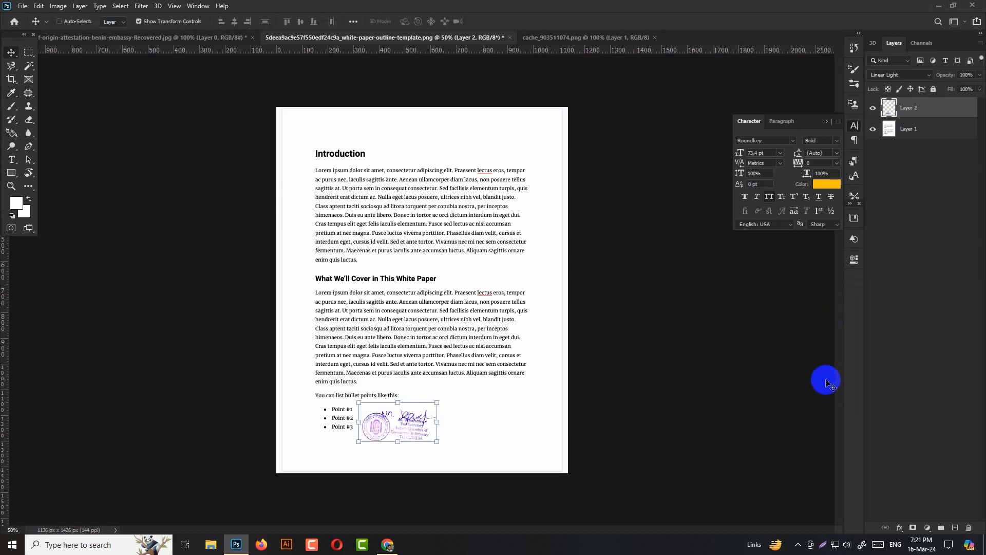
- Enlarge the stamp and signature slightly and reposition them just beside the bullet list, below the last paragraph
key(ctrl+plus)
key(ctrl+plus)
scroll(569, 370, down, 5)
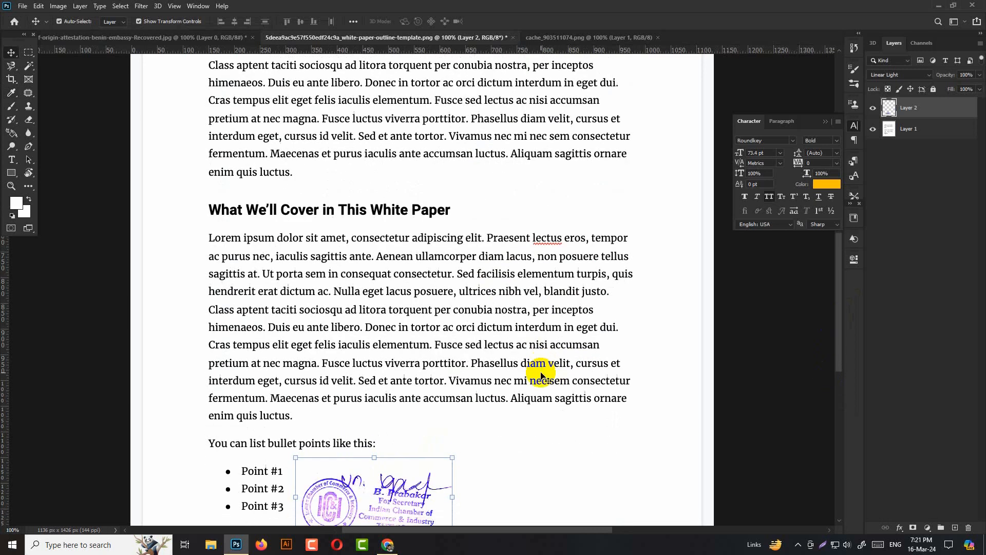
click(584, 411)
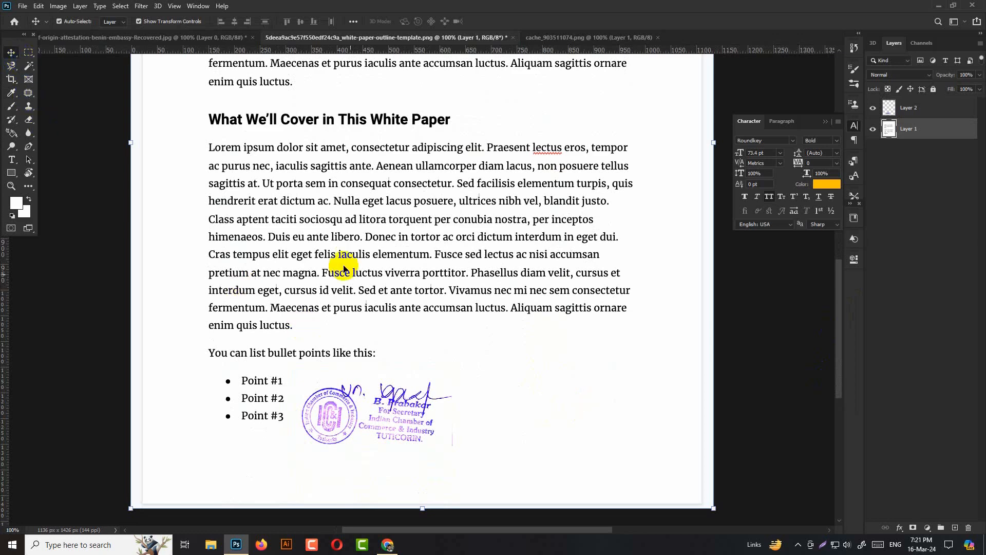
mouse_move(391, 408)
mouse_down()
mouse_move(402, 191)
mouse_move(467, 246)
mouse_move(551, 280)
mouse_move(551, 88)
mouse_move(528, 366)
mouse_move(465, 398)
mouse_up()
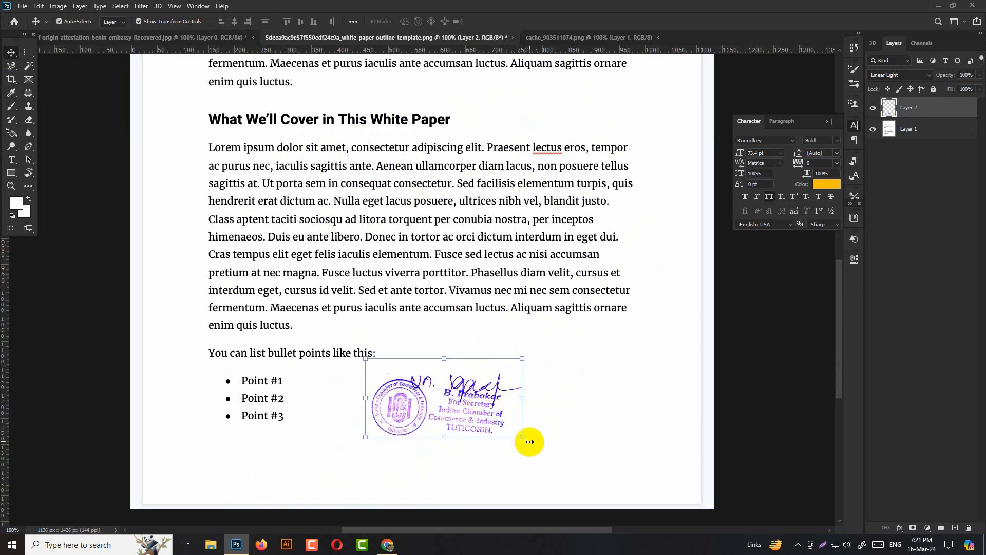
drag(522, 437, 540, 446)
click(509, 21)
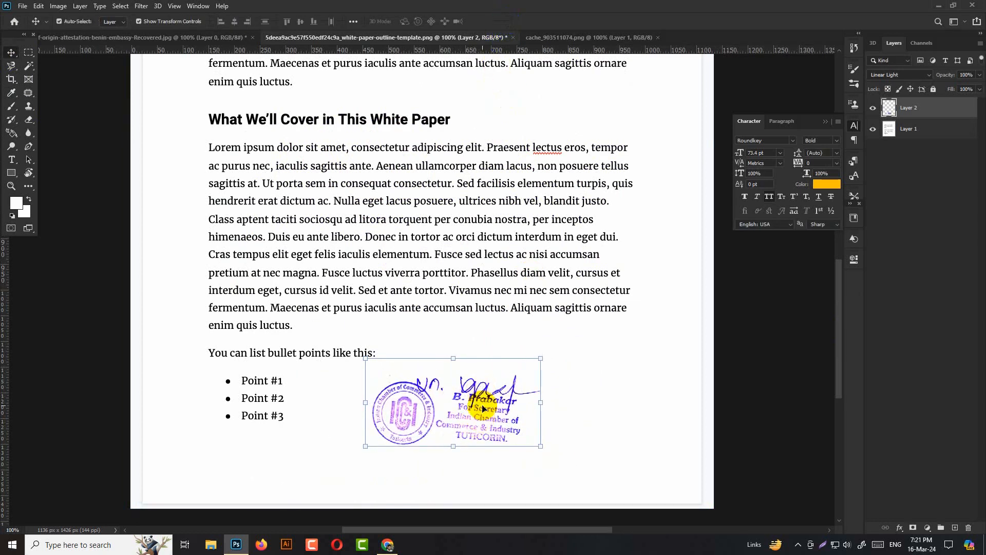
drag(482, 410, 427, 409)
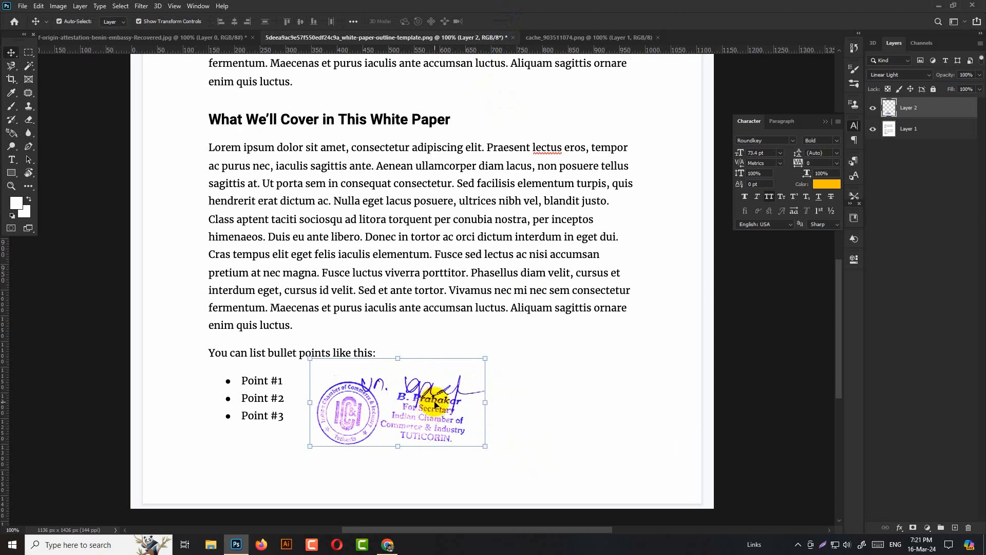
- Copy the blue State of New York seal from the apostille image with a rectangular selection around it
click(559, 41)
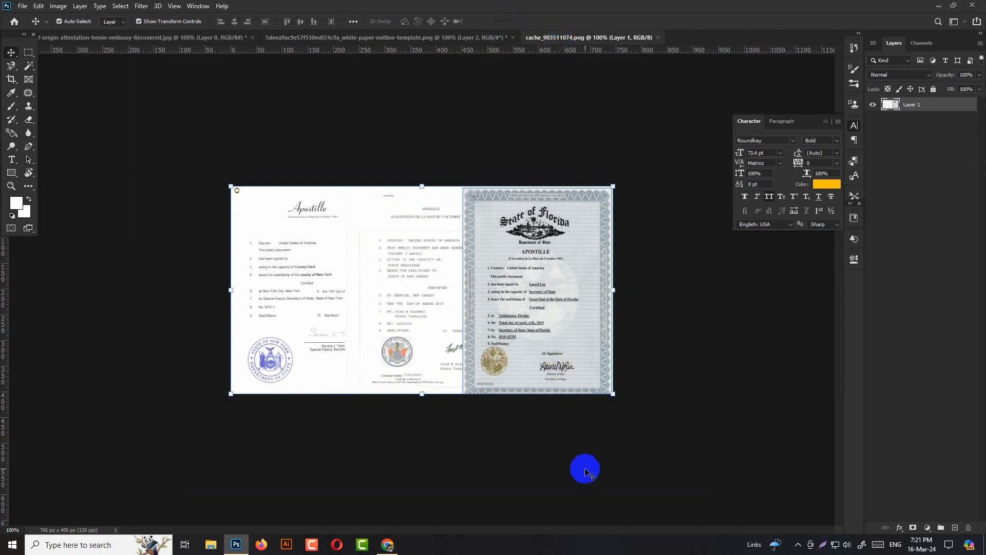
key(ctrl+plus)
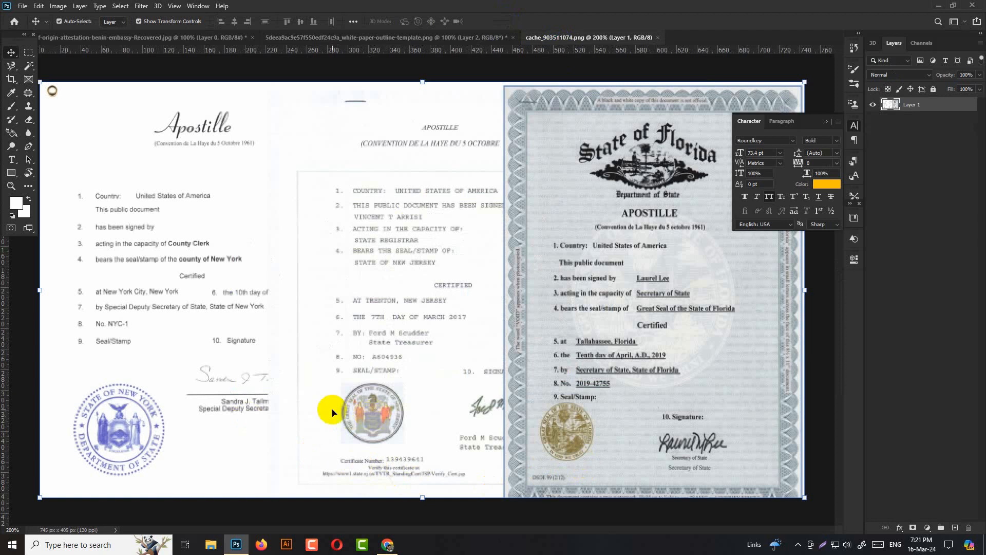
click(29, 53)
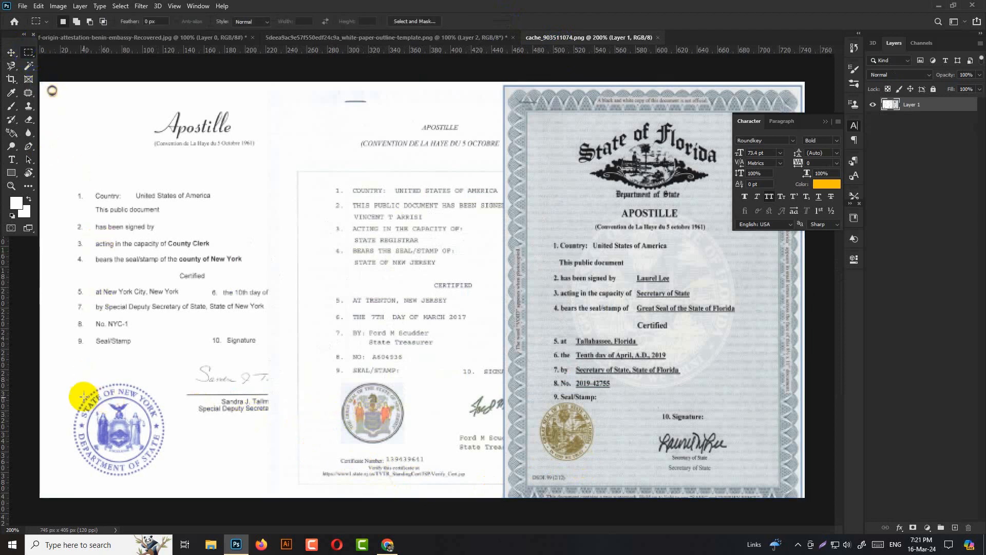
drag(63, 370, 178, 480)
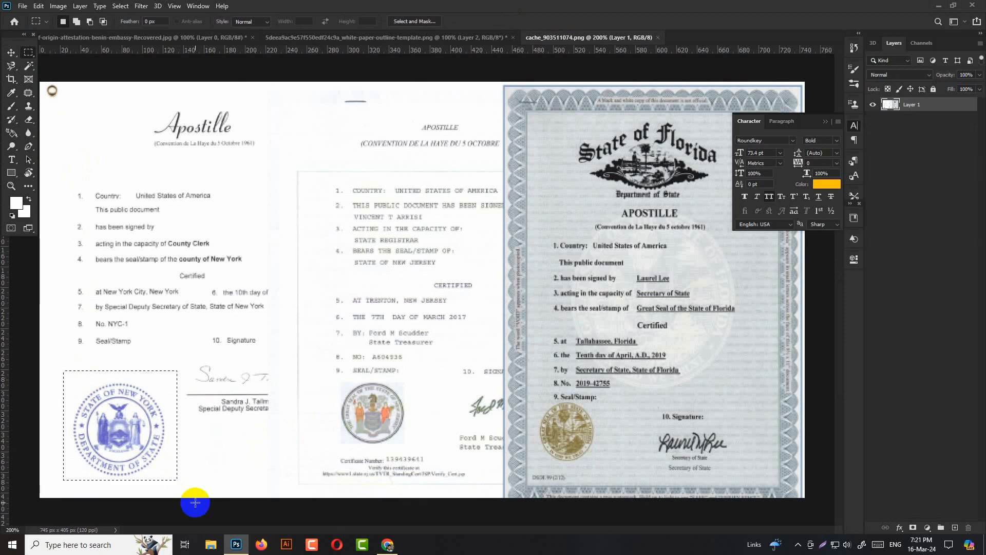
- Undo the removal of the stamp and signature from the certificate of origin's Certification box
click(113, 38)
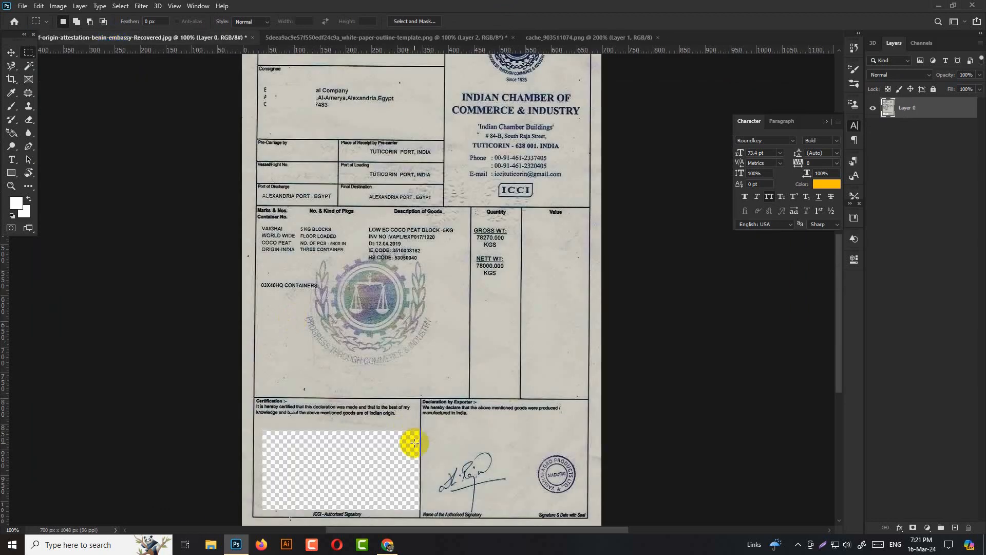
key(ctrl+z)
key(ctrl+z)
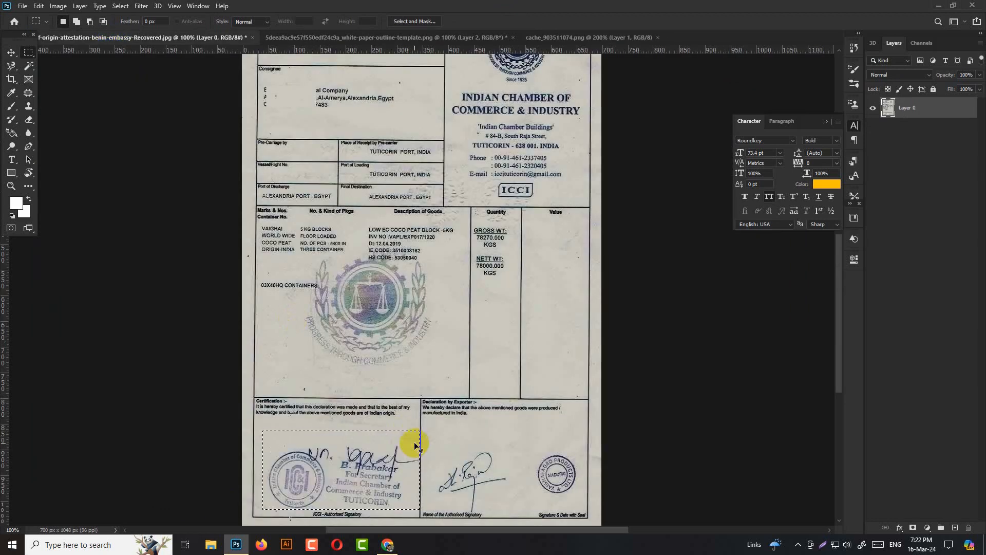
- Paste the State of New York seal onto the certificate of origin as a new layer and get it ready for moving
key(ctrl+j)
key(ctrl+v)
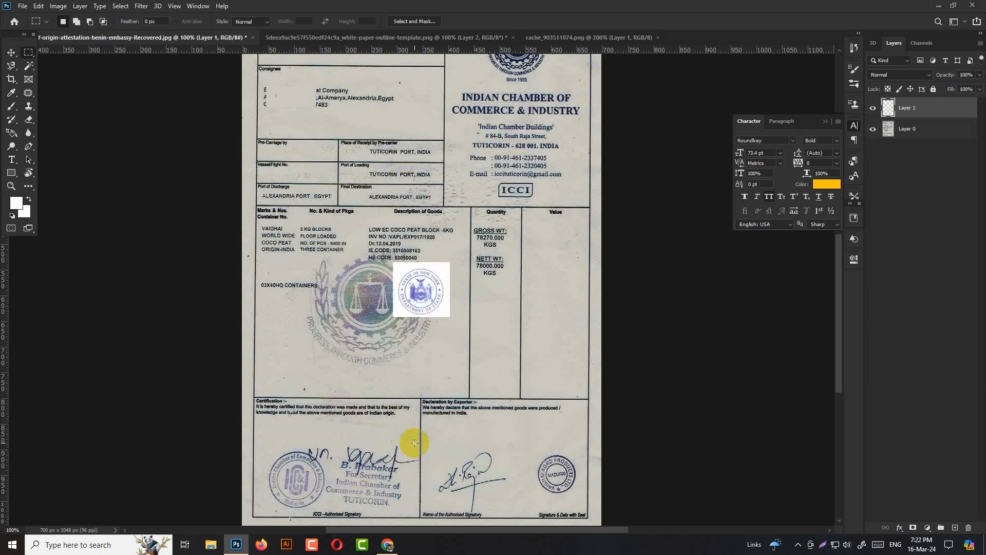
click(11, 51)
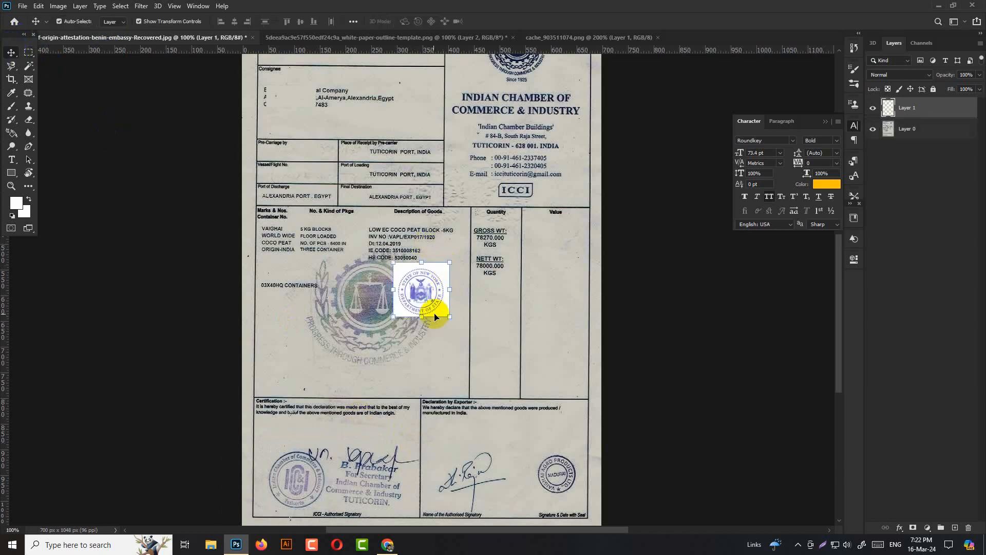
- Move the State of New York seal to the lower part of the Value column and set its blend mode to Multiply
drag(426, 300, 557, 366)
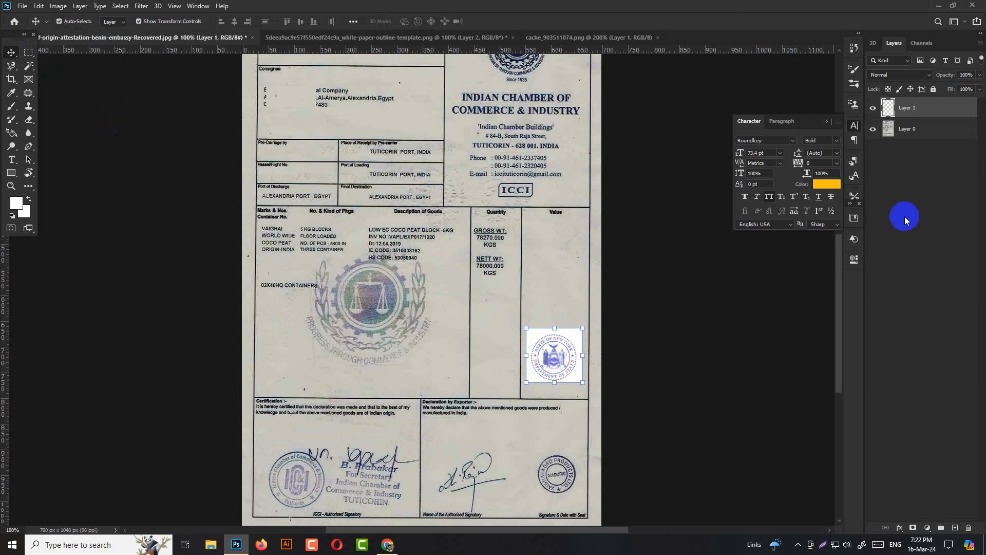
click(928, 76)
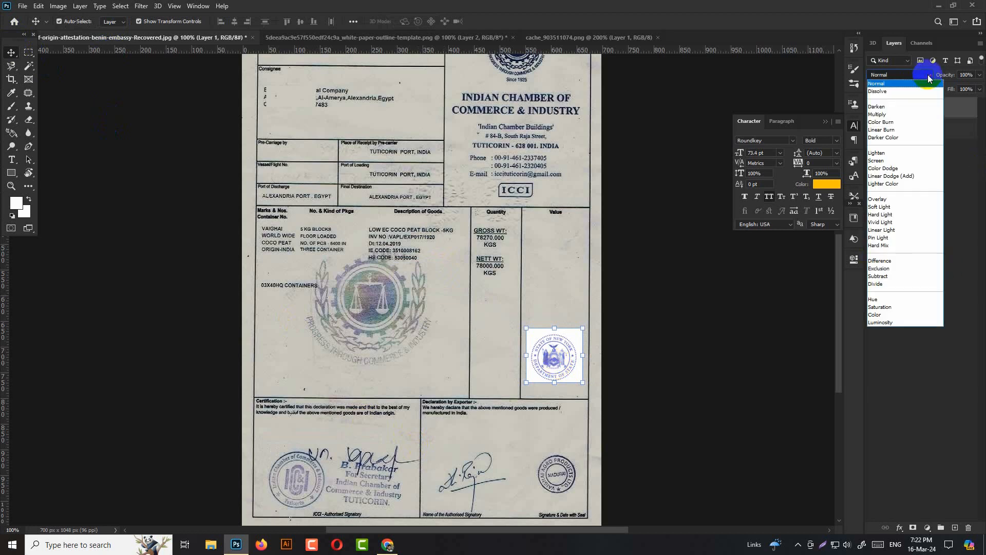
click(913, 117)
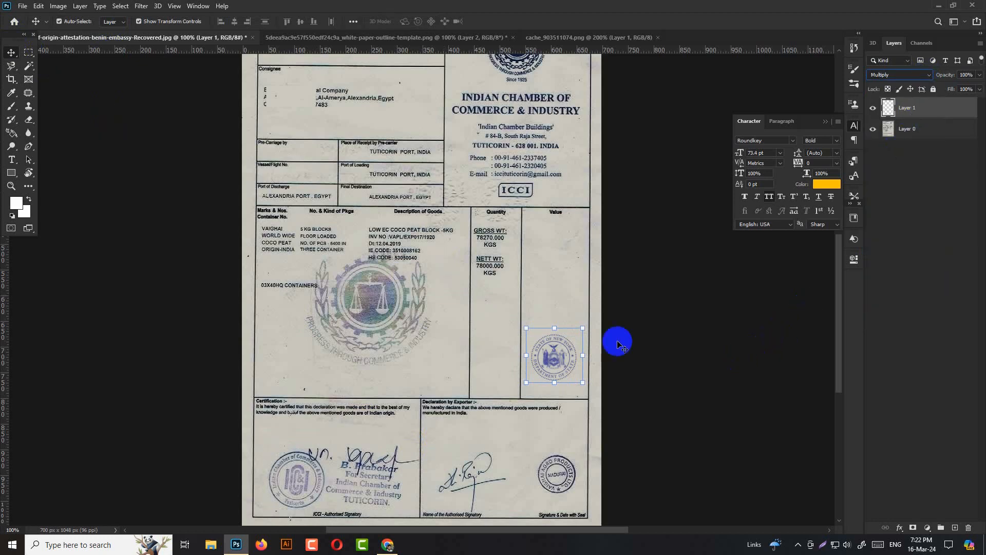
click(771, 366)
- Move the State of New York seal higher in the Value column and try scaling it down to 87.19%
key(ctrl+plus)
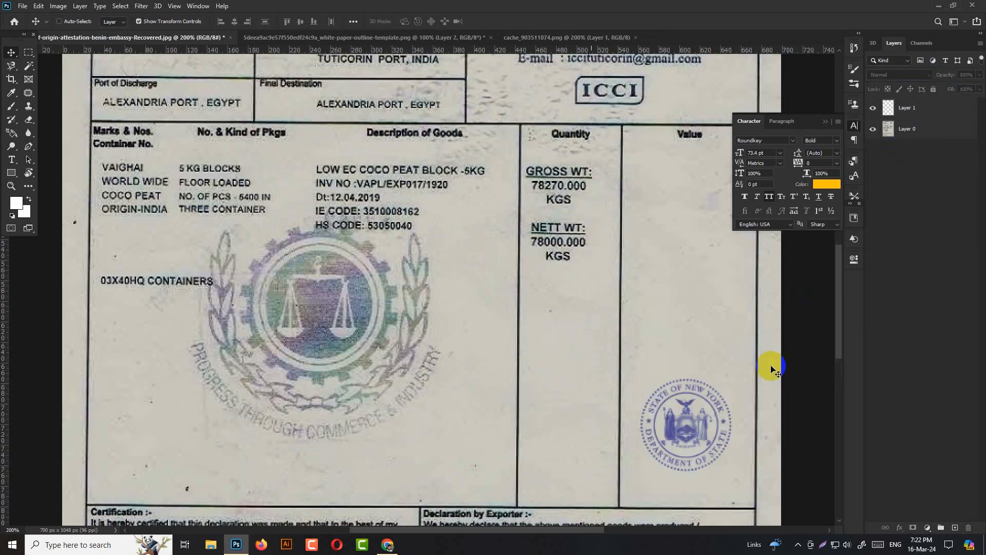
drag(722, 388, 701, 307)
key(ctrl+t)
drag(734, 388, 701, 381)
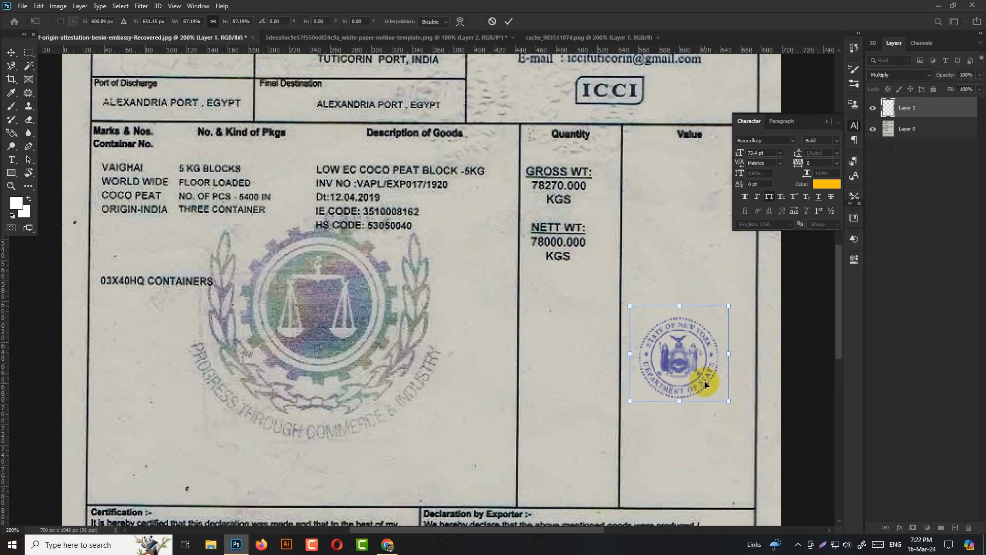
- Review the stamped white paper and the apostille source image, and return to the certificate of origin to examine the whole page
click(341, 38)
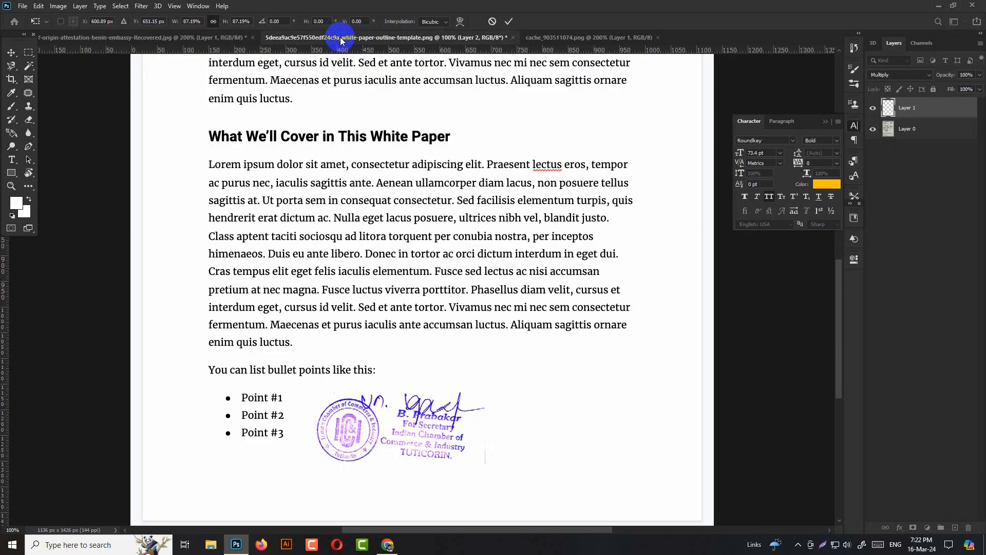
click(563, 38)
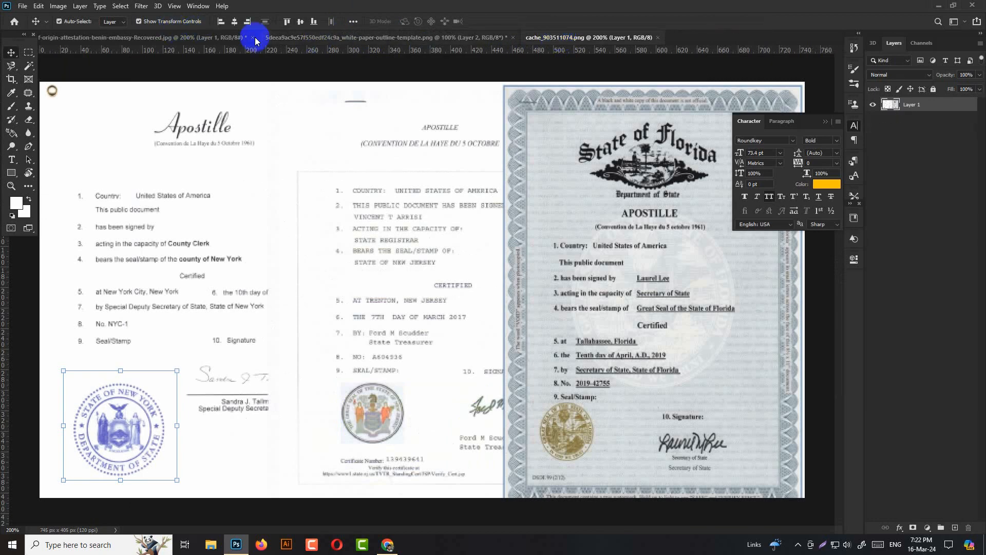
click(300, 37)
click(167, 38)
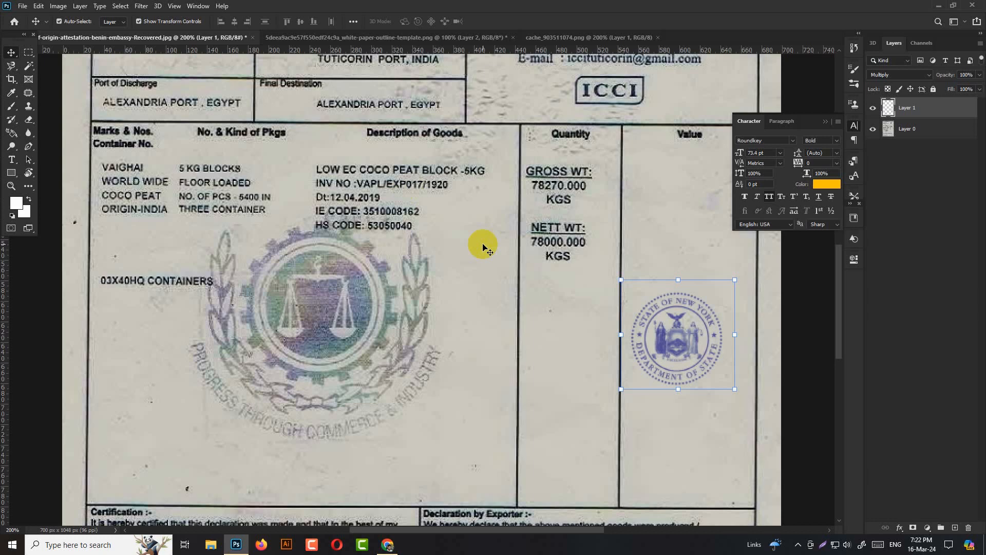
key(ctrl+minus)
key(ctrl+minus)
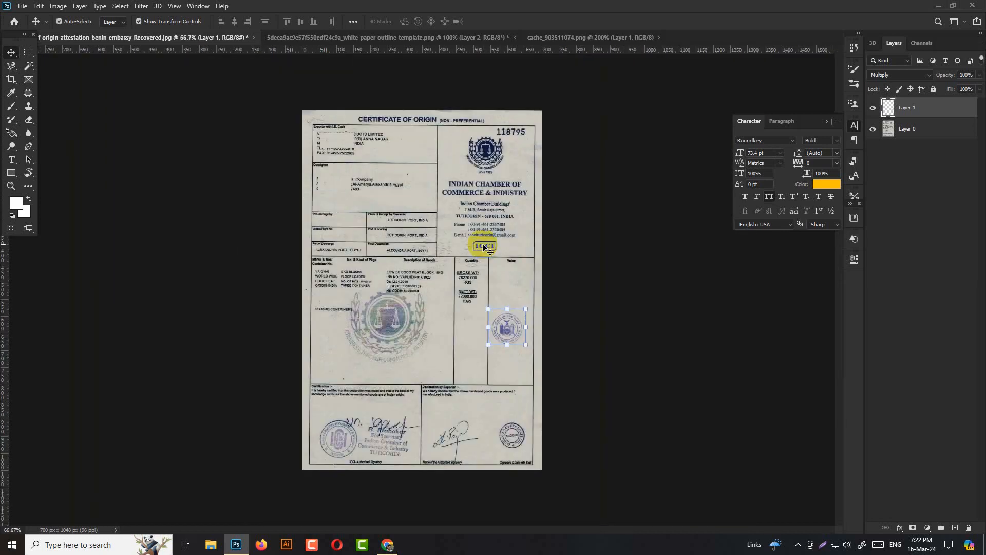